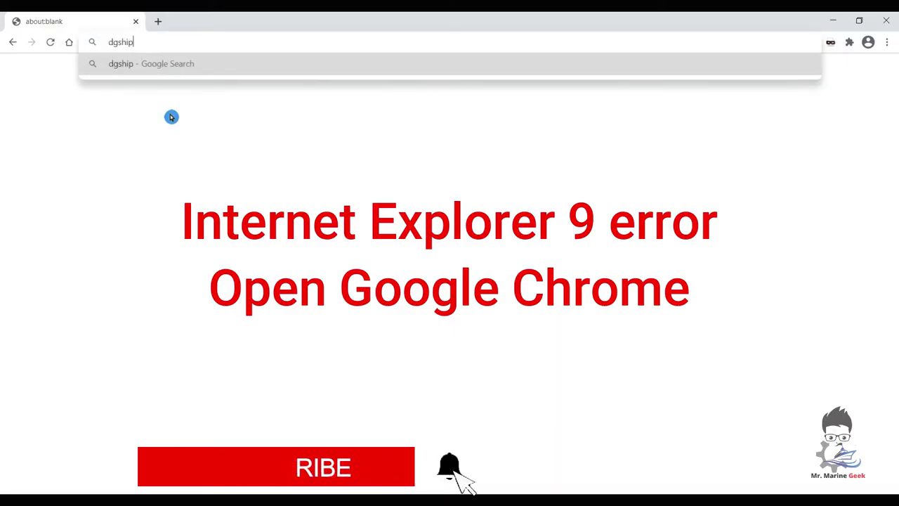
Open the Directorate General of Shipping website at dgshipping.gov.in
type("ping.gov.in")
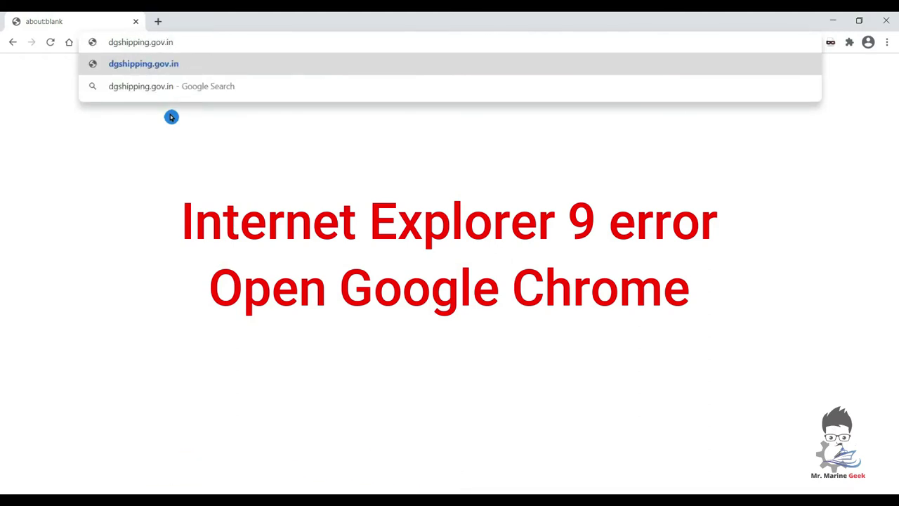
key("Return")
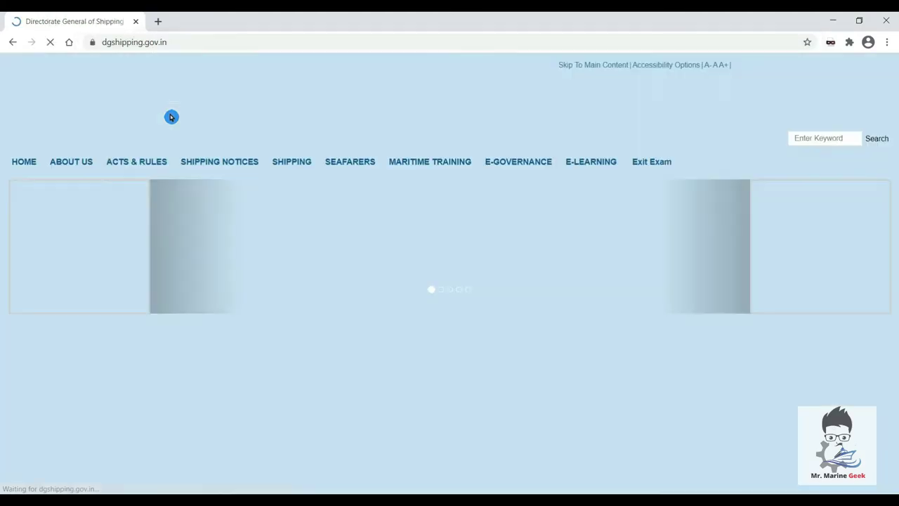
scroll(468, 246, "down", 4)
scroll(463, 284, "up", 4)
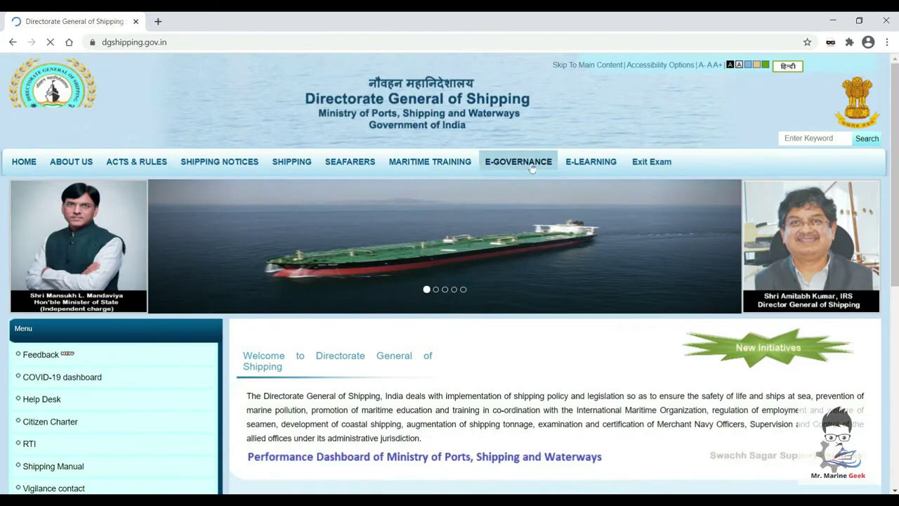
Go to the site's e-governance portal and open Update Seafarer Profile from the Seafarer modules
mouse_move(500, 162)
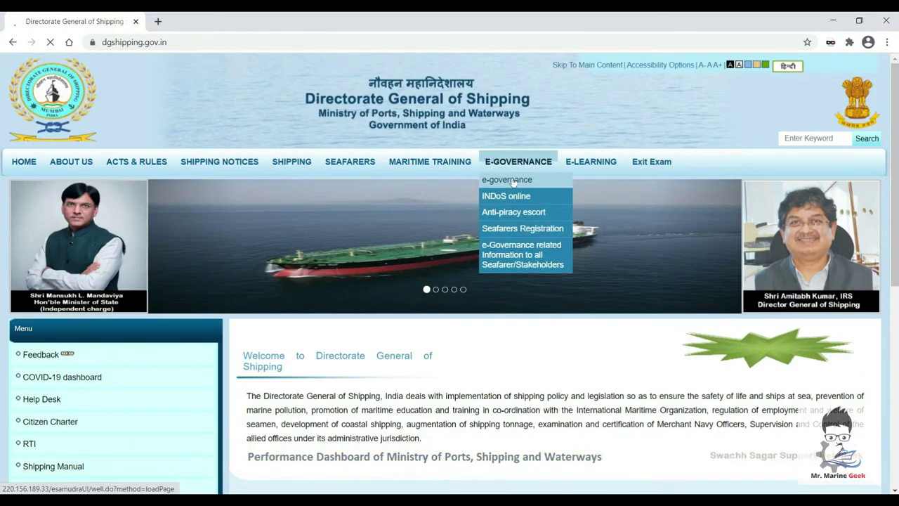
left_click(505, 180)
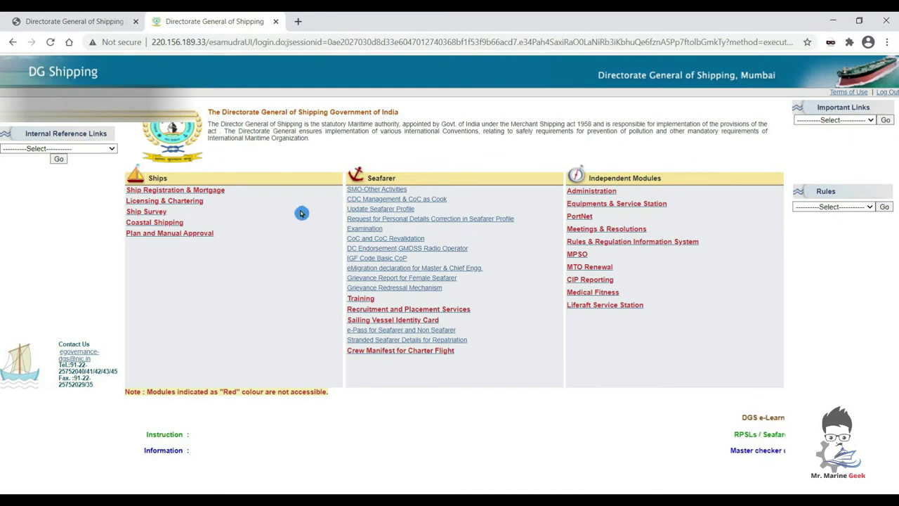
left_click(377, 212)
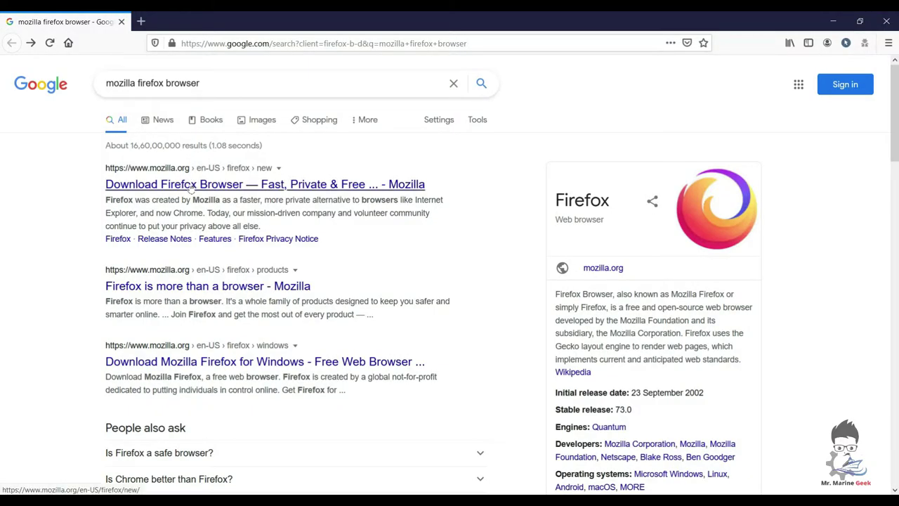
In Firefox, open Mozilla's Download Firefox Browser page from the search results and dismiss the family of products pop-up
left_click(189, 185)
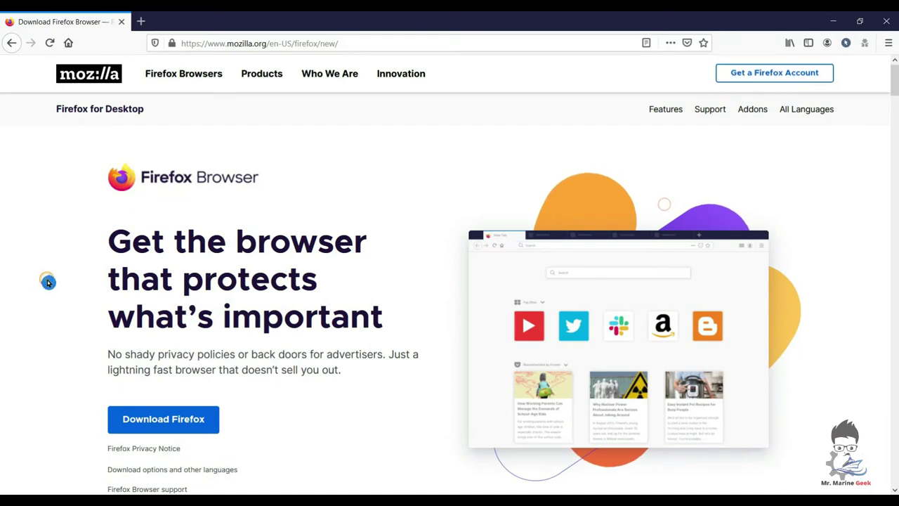
scroll(48, 281, "down", 3)
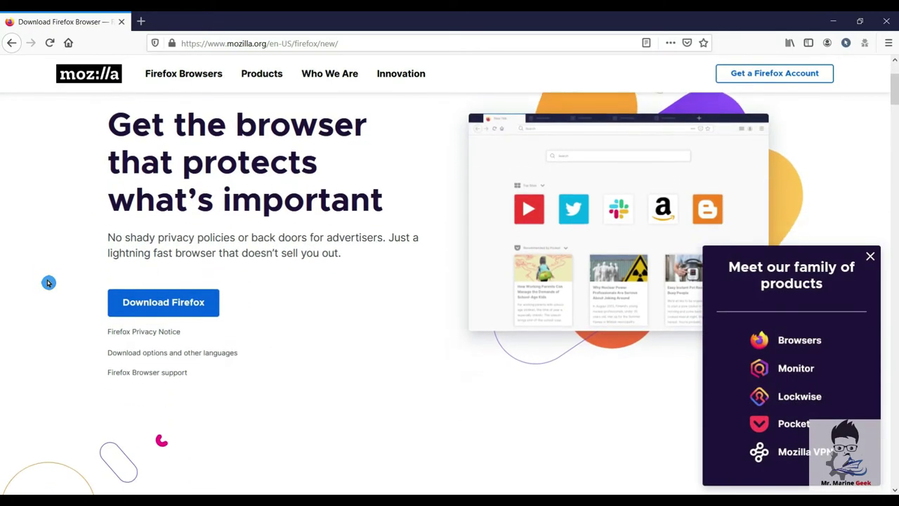
scroll(49, 281, "down", 1)
left_click(870, 257)
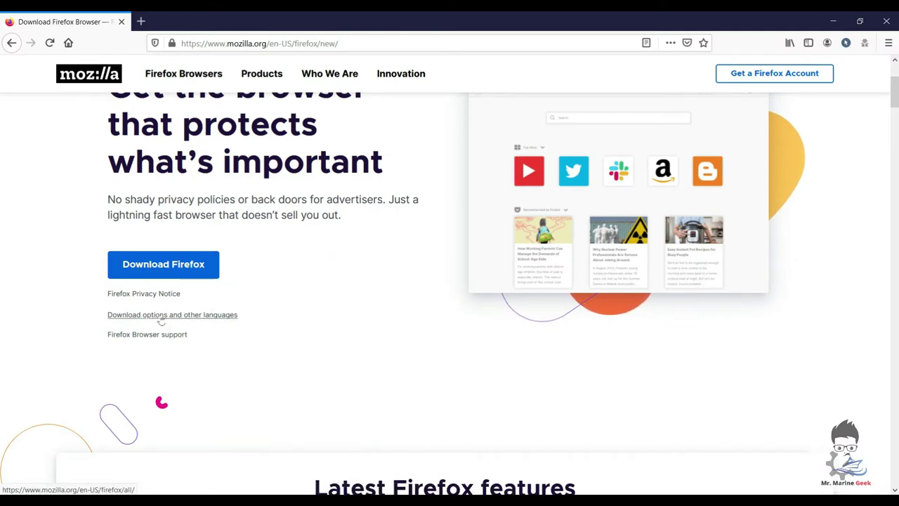
Download only the Firefox browser and save Firefox Installer.exe to the Downloads folder
left_click(157, 271)
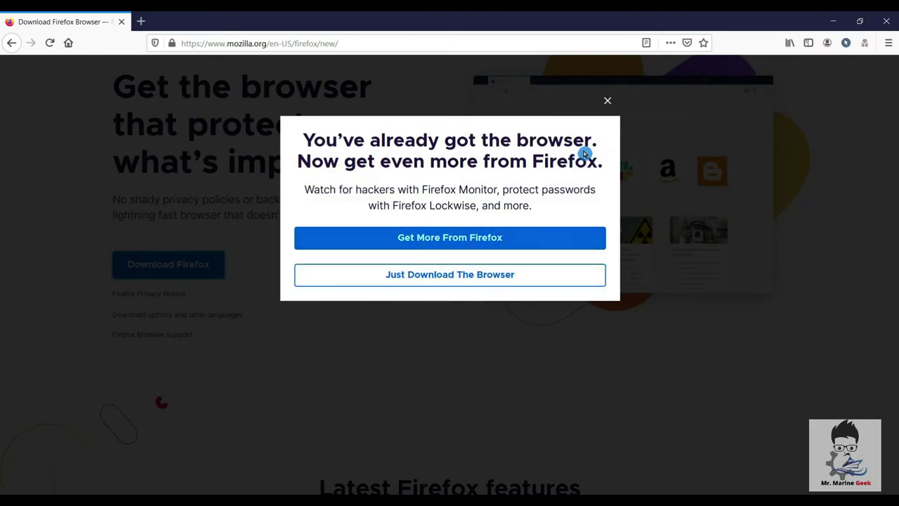
left_click(462, 275)
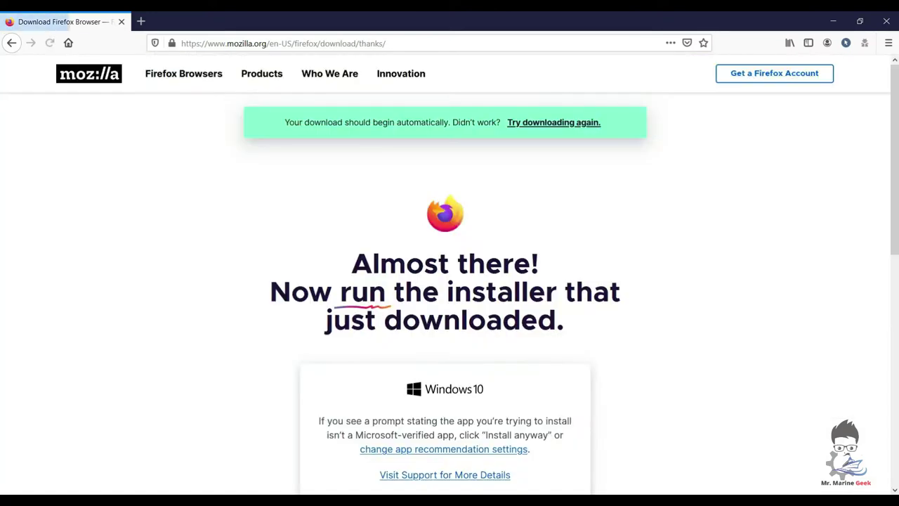
left_click(530, 125)
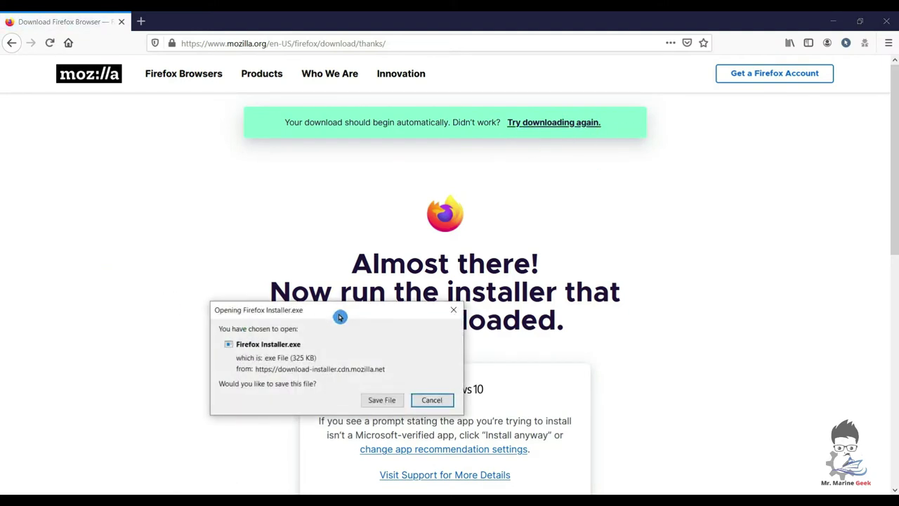
left_click_drag(339, 316, 475, 175)
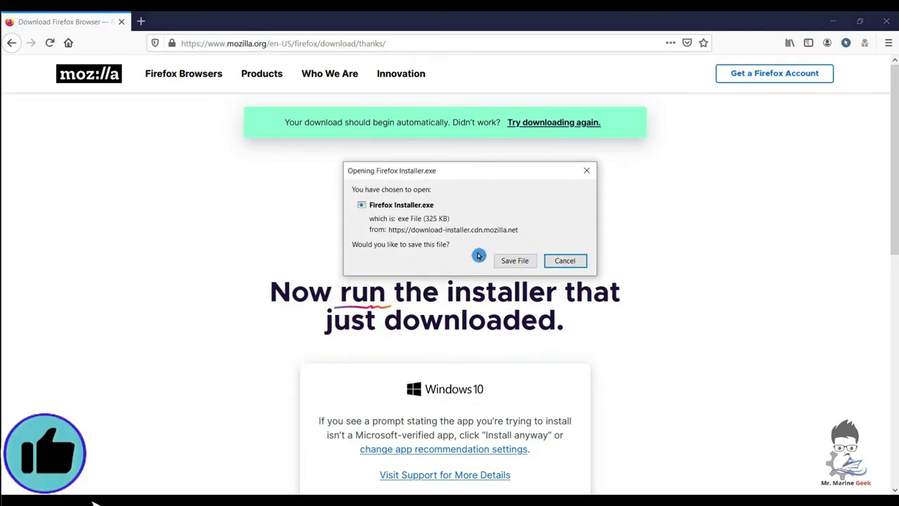
left_click(525, 261)
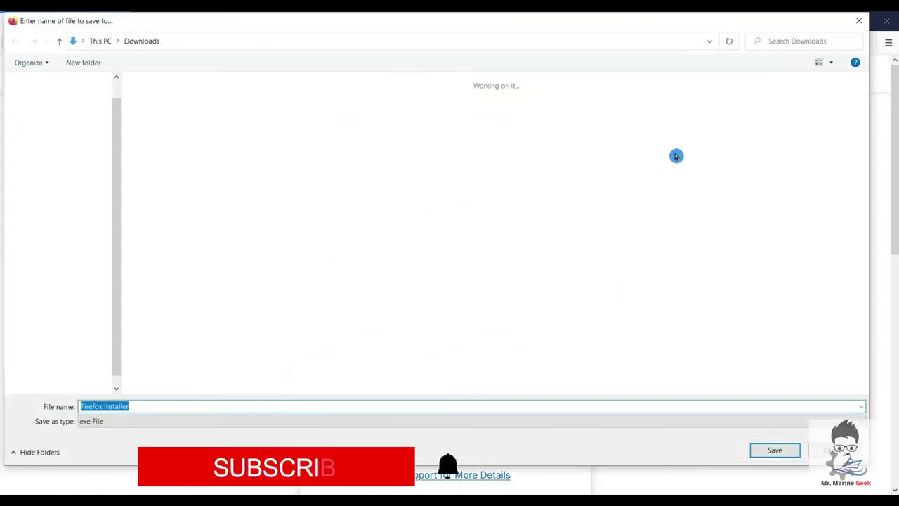
left_click(772, 450)
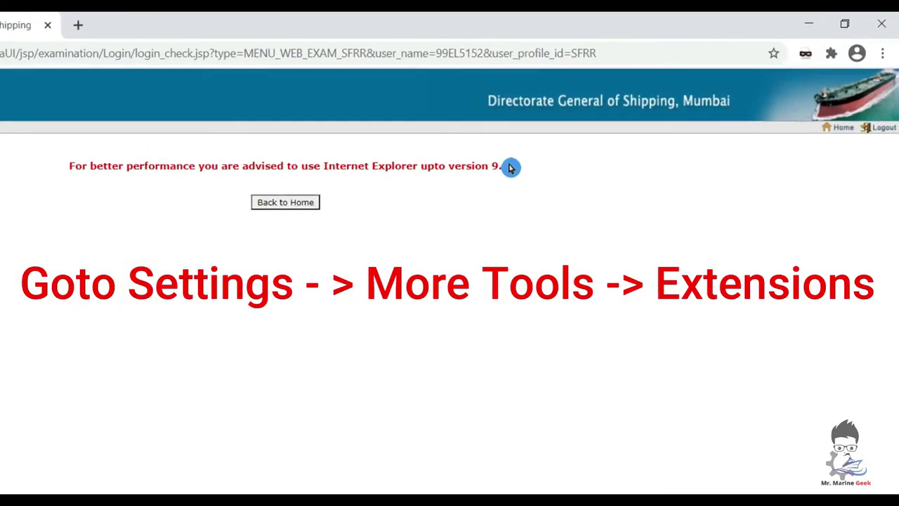
In Chrome, open the Extensions page and go from there to the Chrome Web Store
left_click(880, 63)
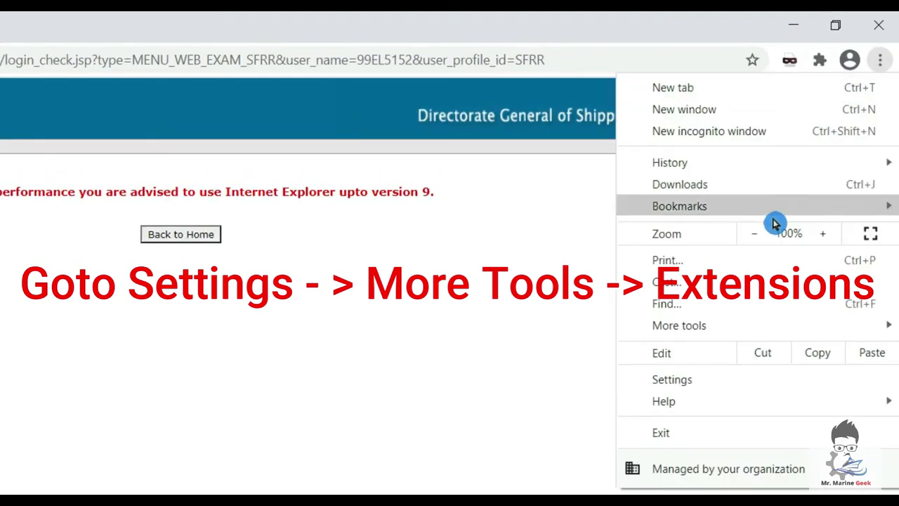
mouse_move(754, 326)
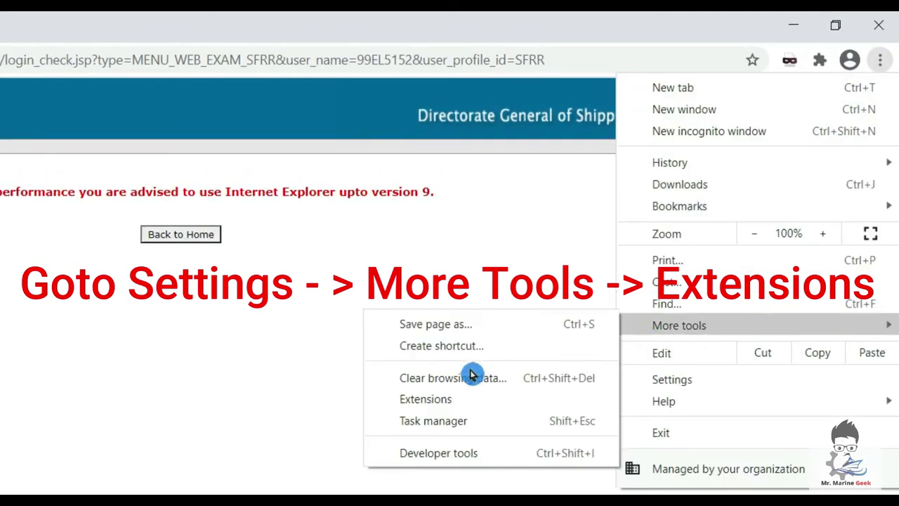
left_click(430, 399)
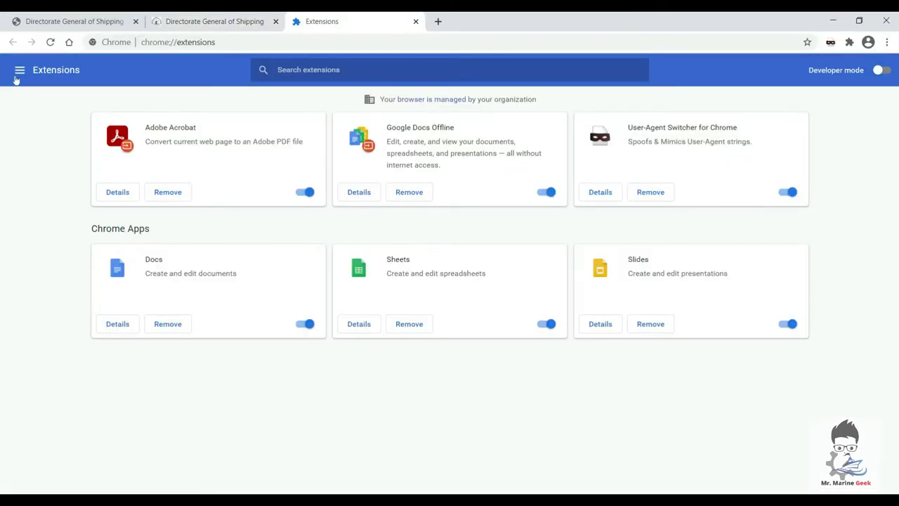
left_click(19, 71)
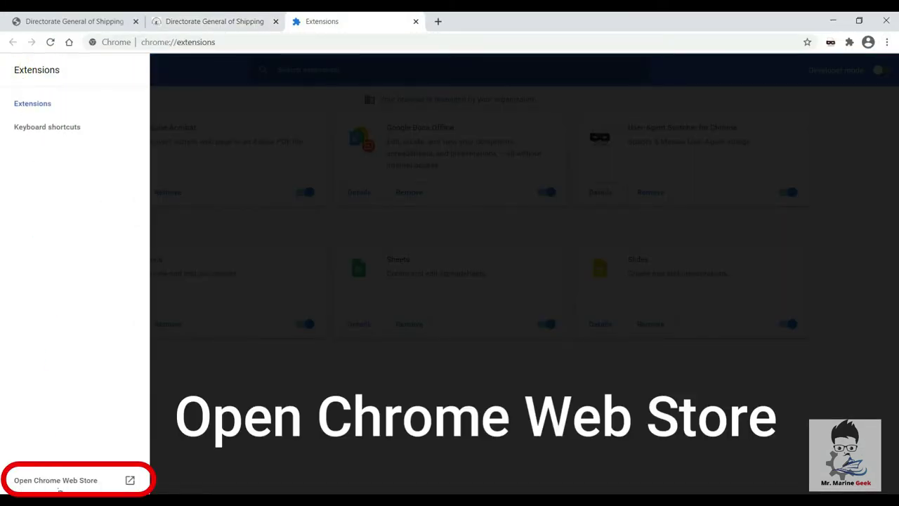
left_click(129, 480)
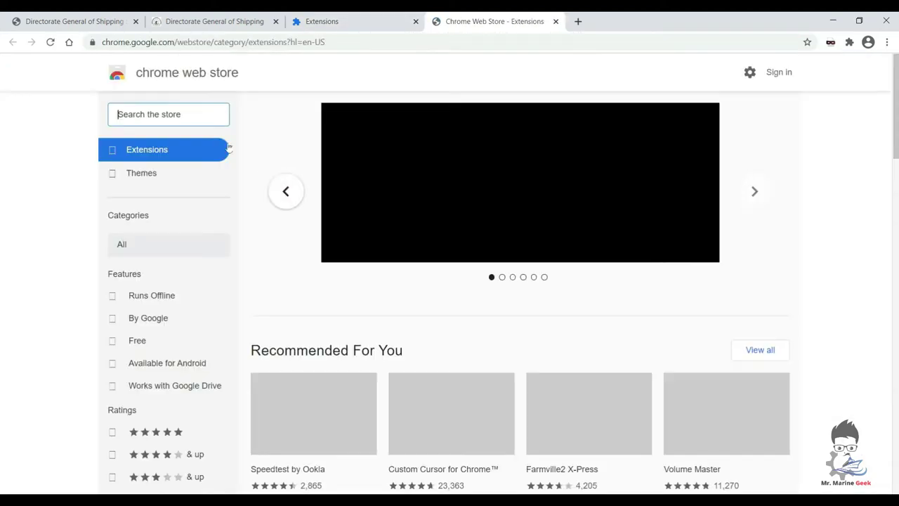
Search the Chrome Web Store for "agent switcher" and dismiss the search suggestions
left_click(181, 112)
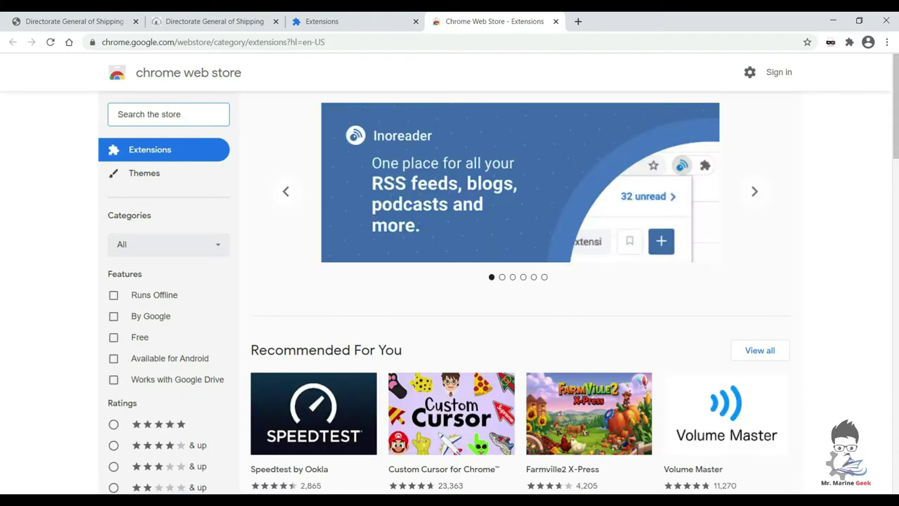
type("agent switcher")
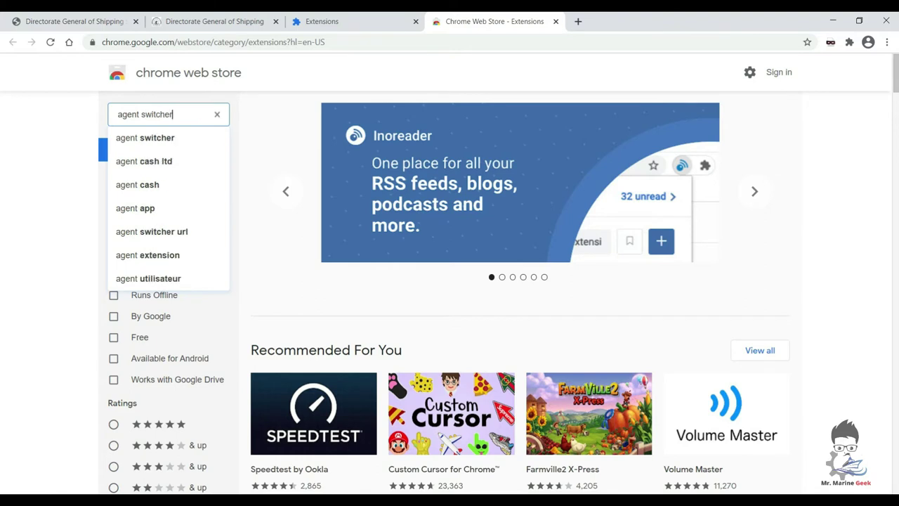
left_click(172, 139)
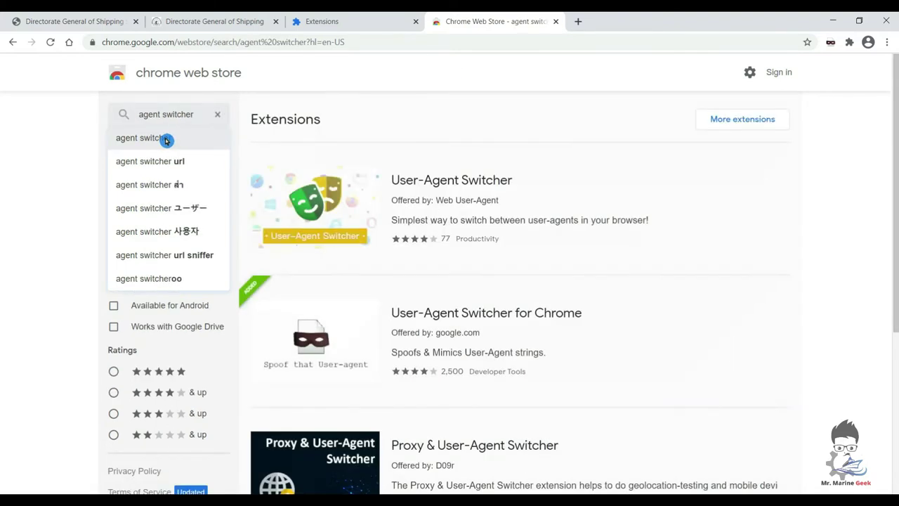
left_click(868, 311)
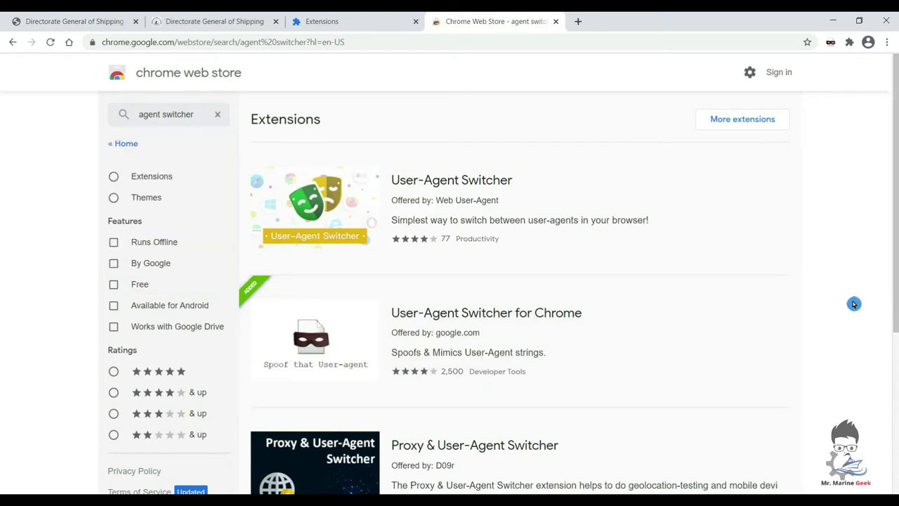
Add the User-Agent Switcher for Chrome extension offered by google.com to the browser and pin it
scroll(848, 294, "down", 2)
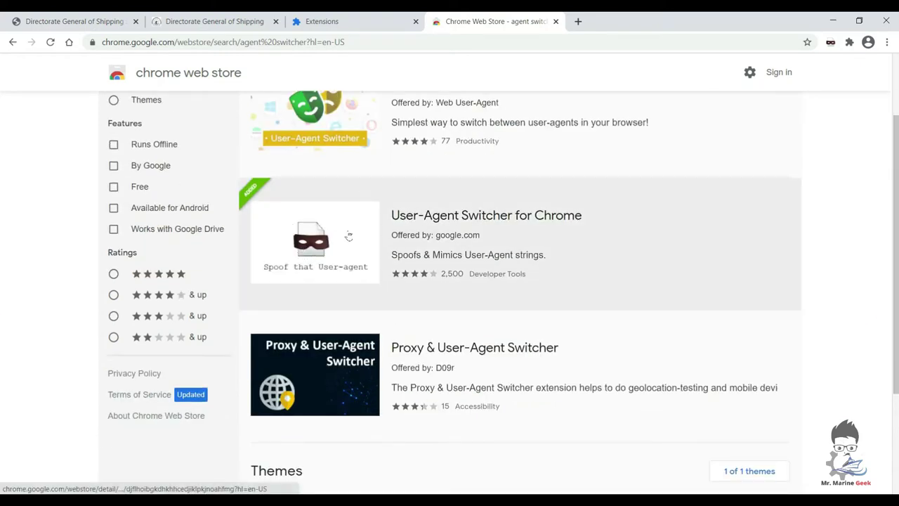
left_click(452, 235)
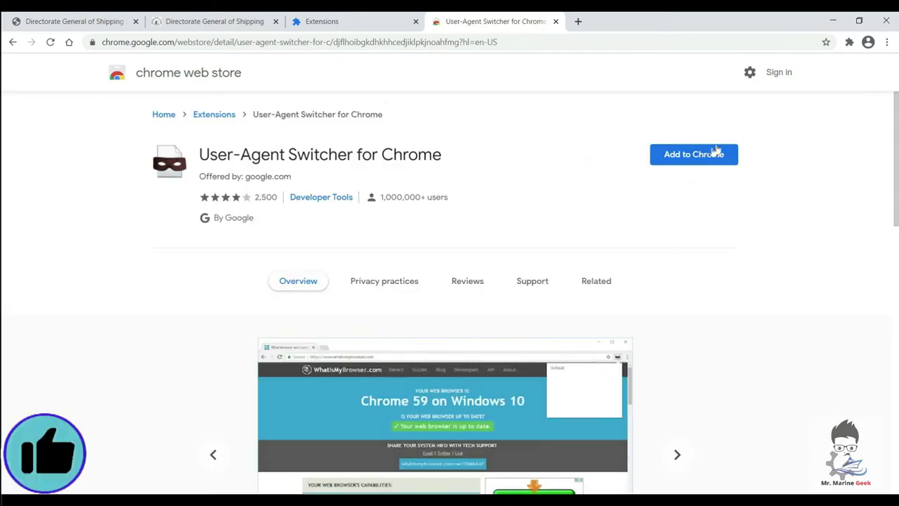
left_click(680, 156)
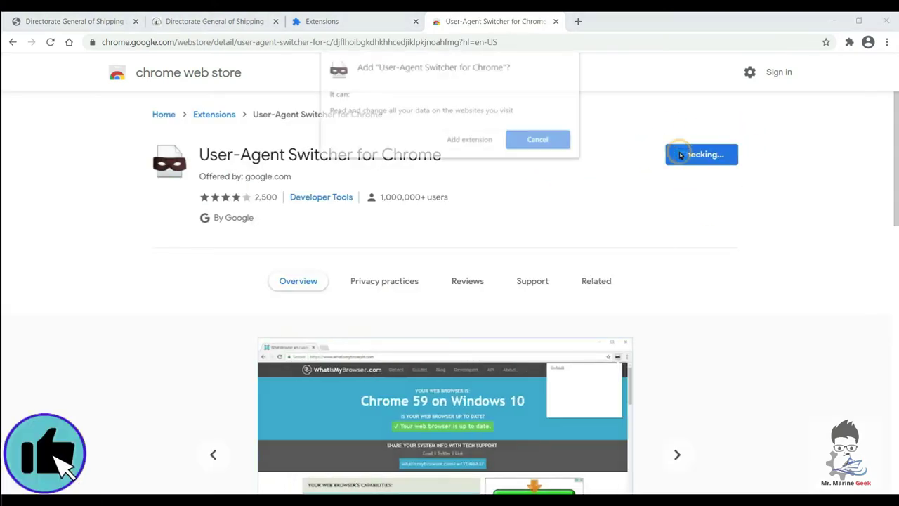
left_click(465, 142)
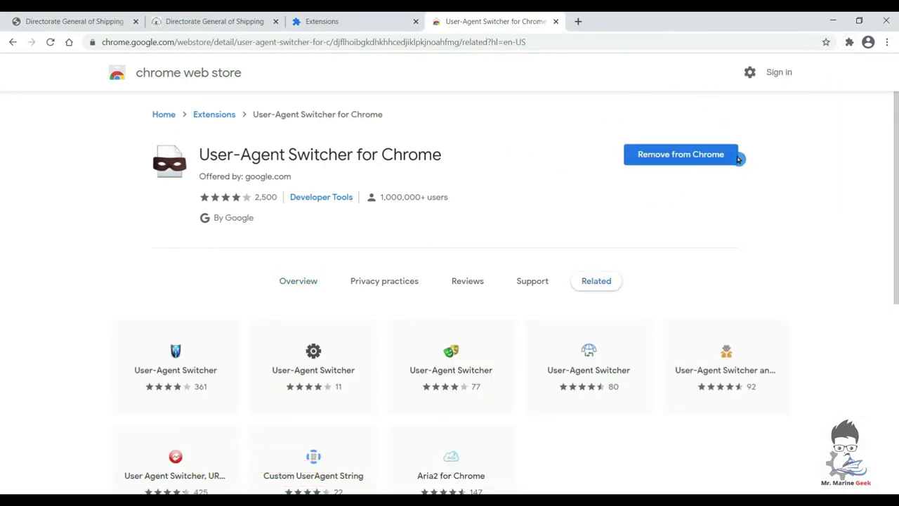
left_click(849, 43)
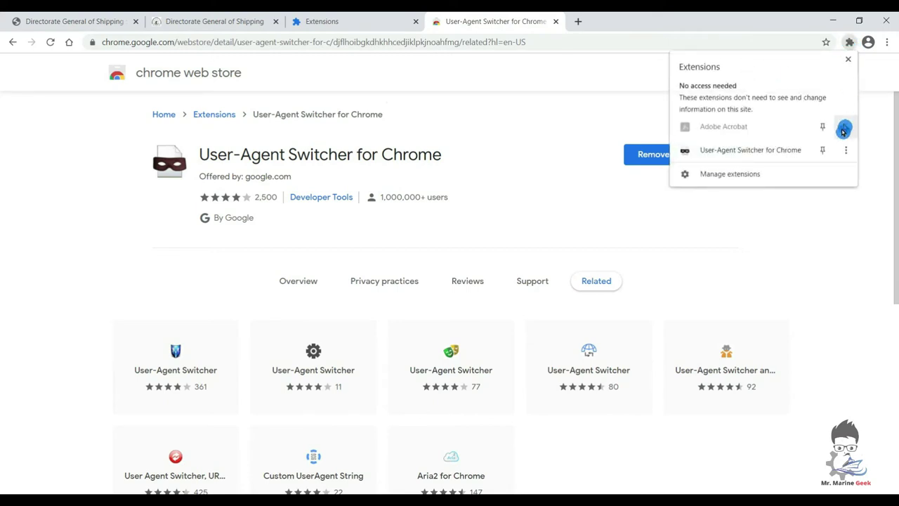
left_click(825, 210)
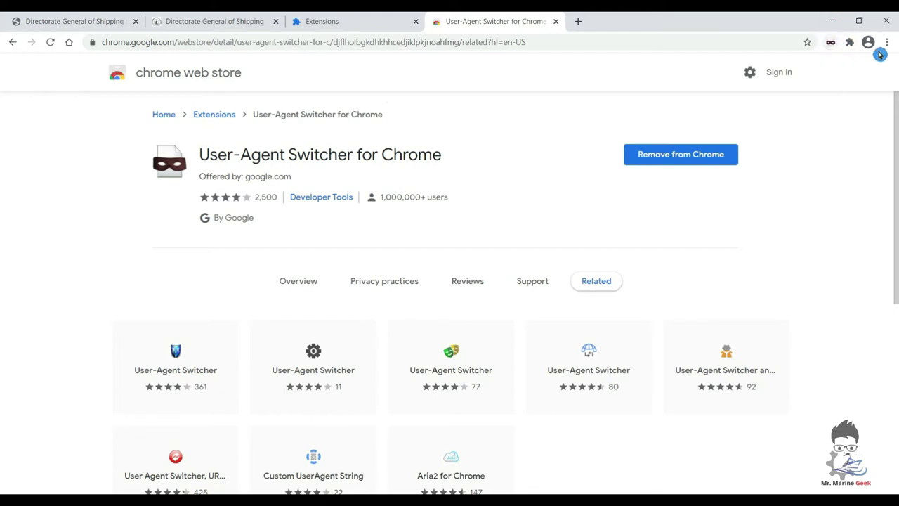
Switch the user agent to Internet Explorer 9 on the DG Shipping page and leave the Seafarer Profile form
left_click(209, 20)
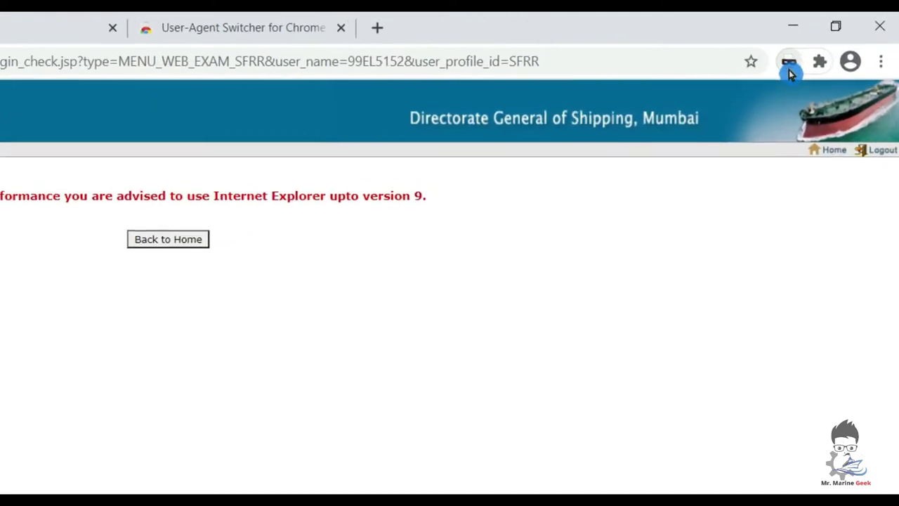
left_click(789, 68)
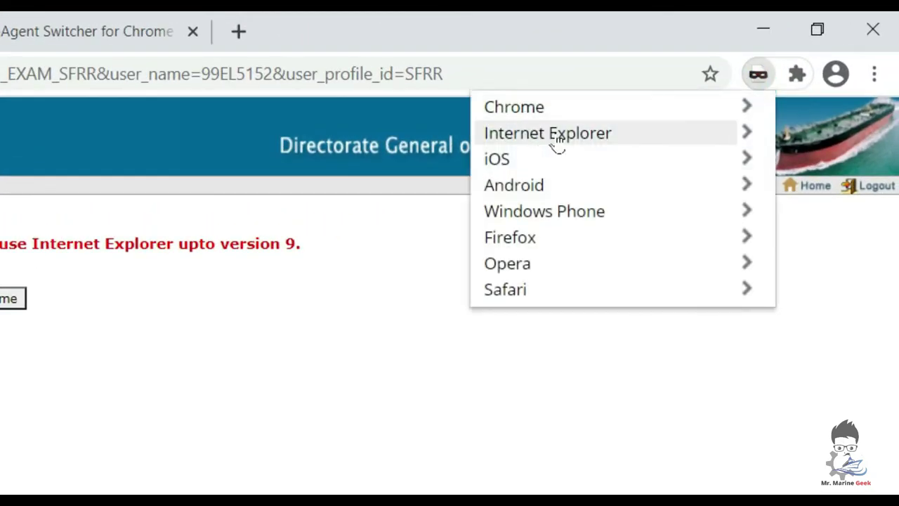
left_click(625, 135)
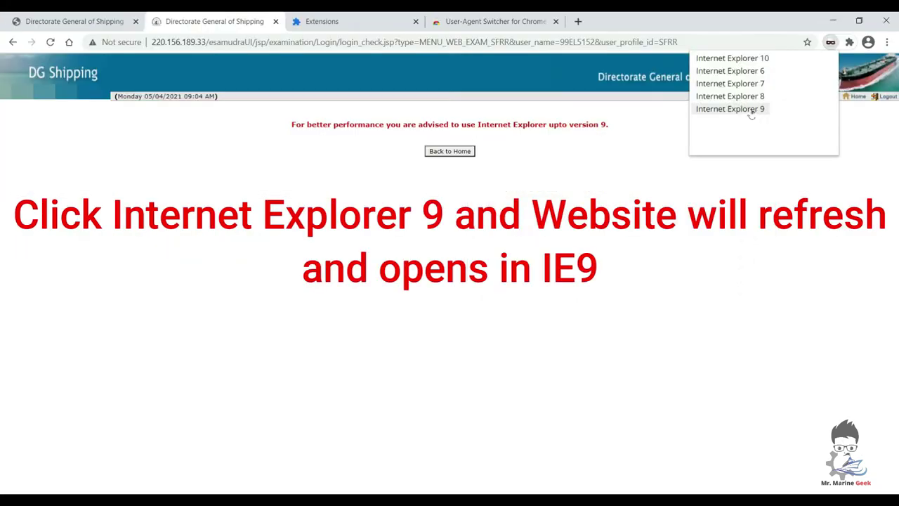
left_click(750, 111)
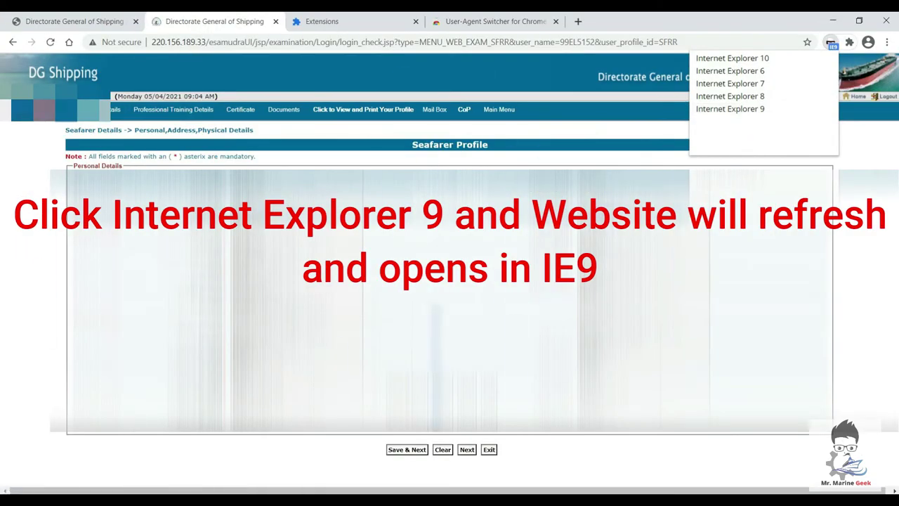
left_click(466, 449)
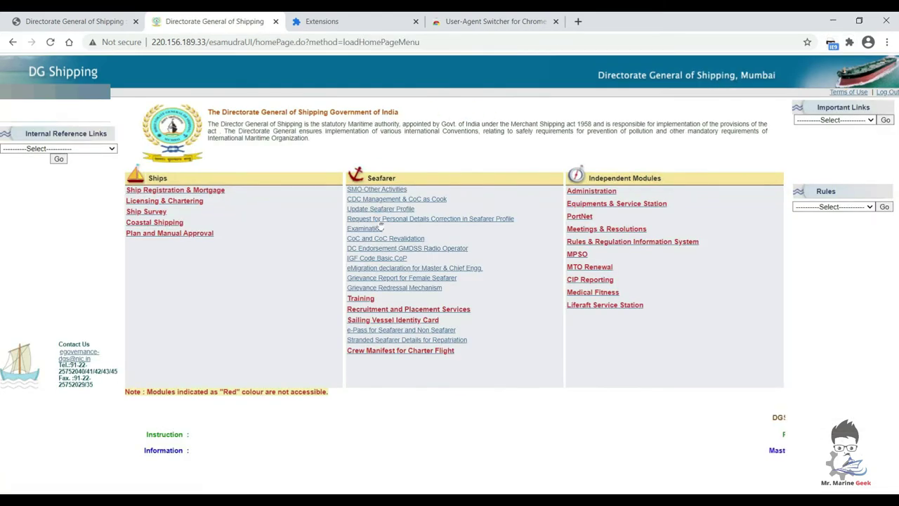
Open the CoC and CoC Revalidation module from the Seafarer section of the DG Shipping home page
left_click(378, 238)
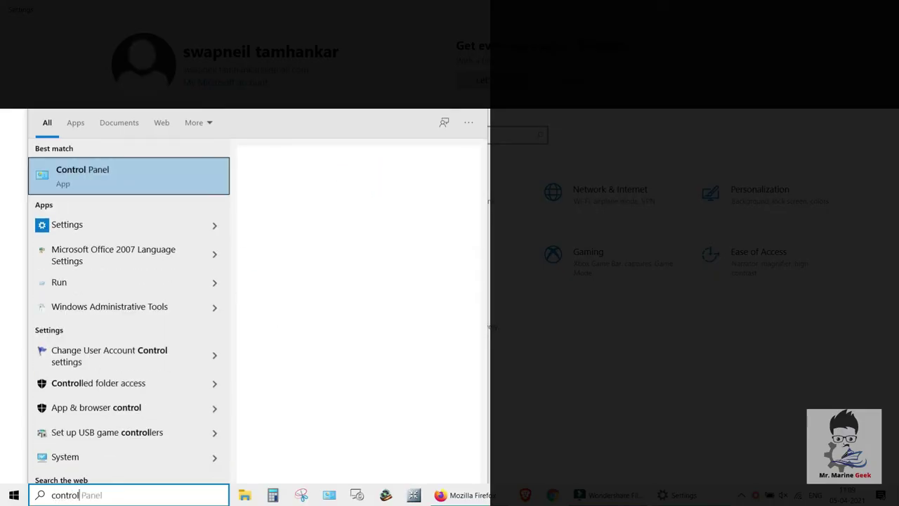
In Control Panel's Programs and Features, turn on the Windows feature Internet Explorer 11 and apply the change
key("Return")
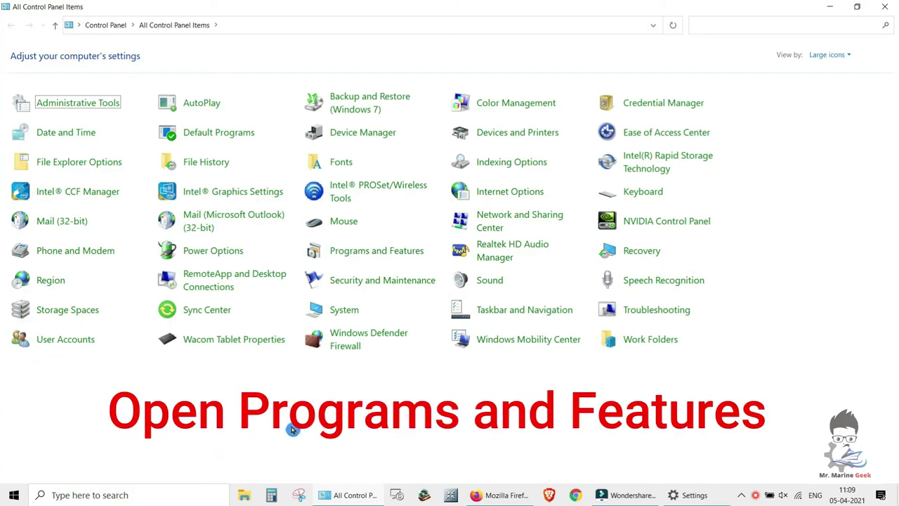
left_click(374, 251)
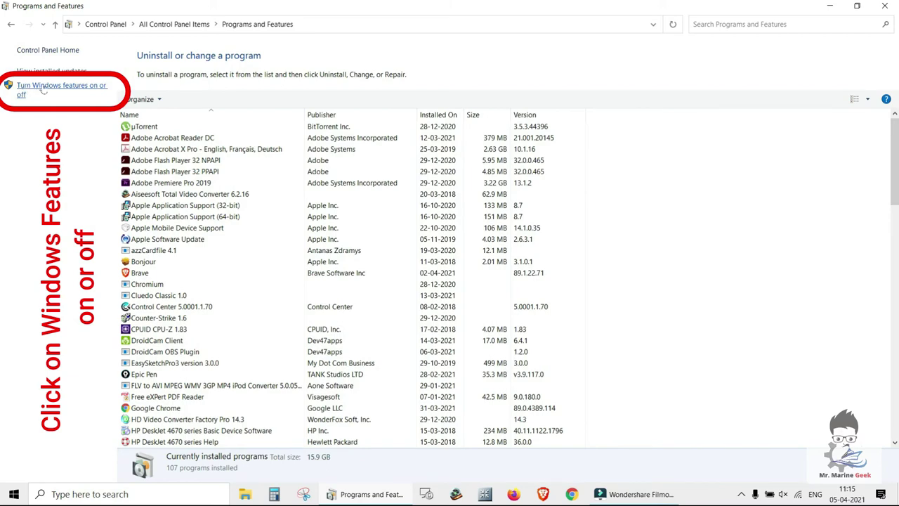
left_click(43, 89)
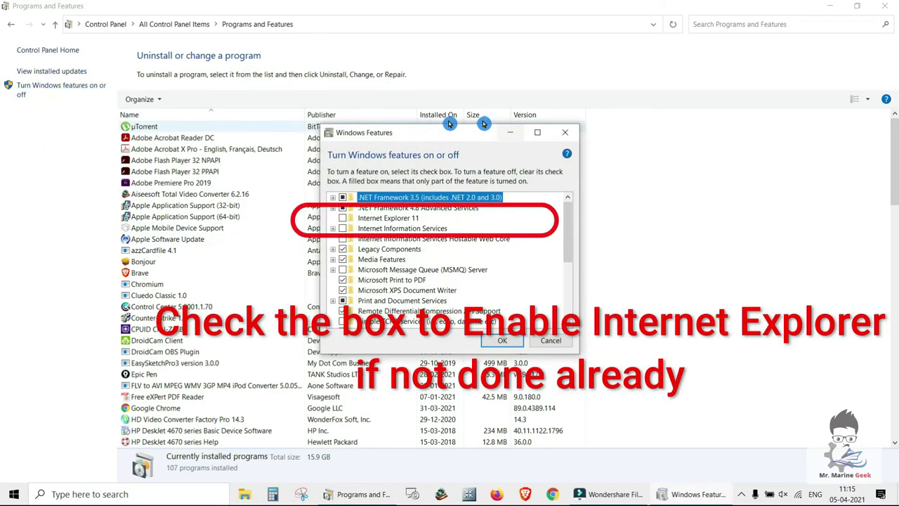
left_click(343, 219)
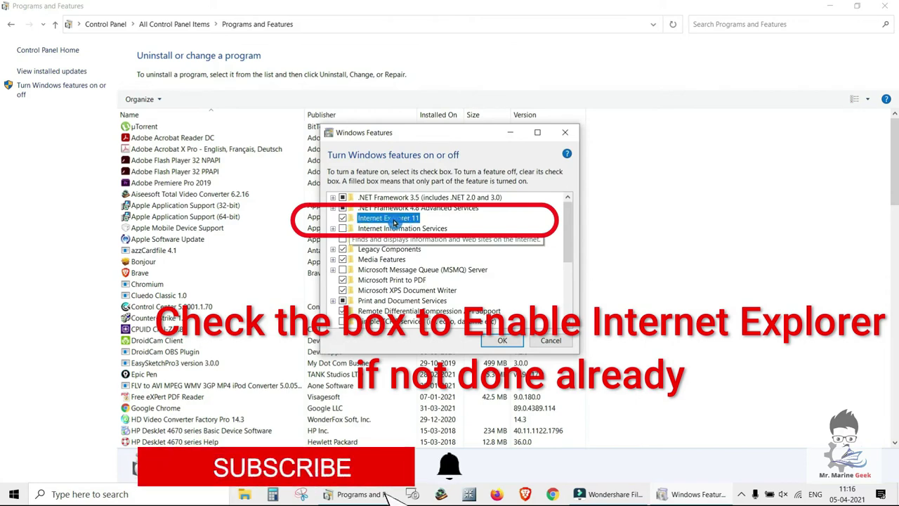
left_click(502, 340)
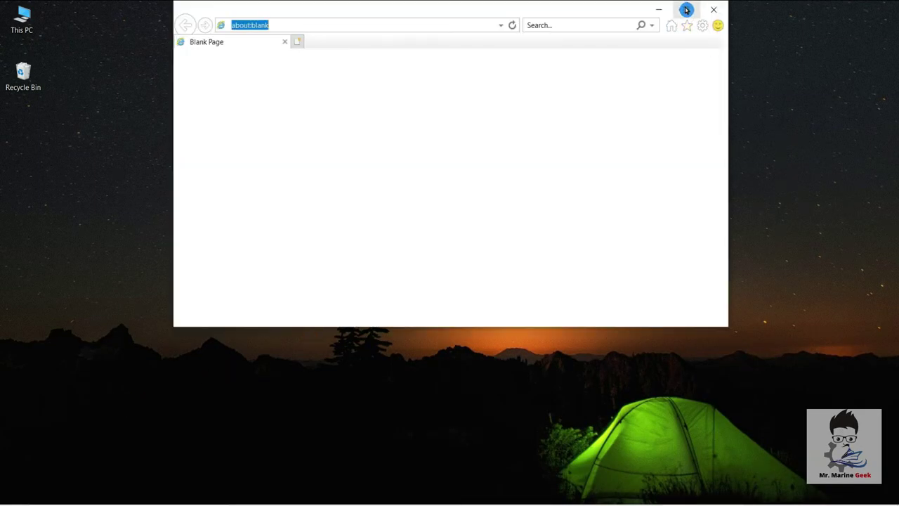
In a maximized Internet Explorer window, go to dgshipping.gov.in and open its e-governance portal
left_click(686, 10)
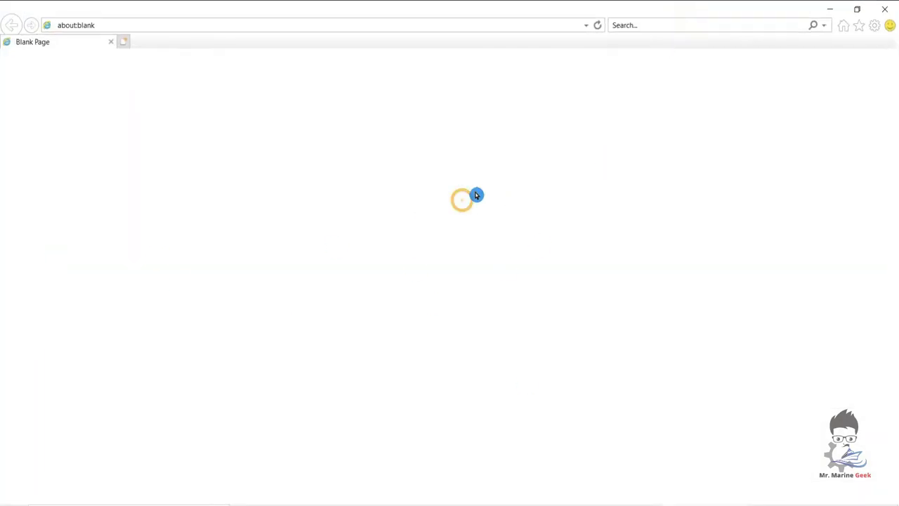
type("d")
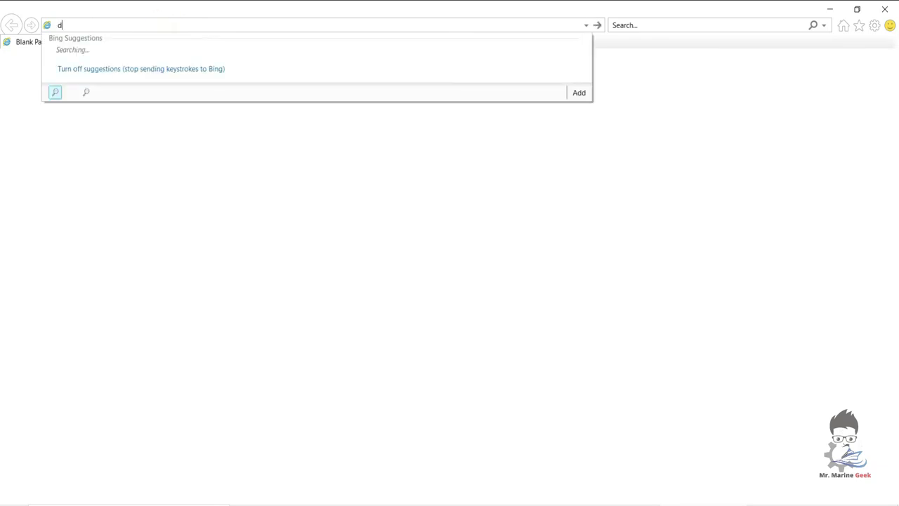
type("gshipping.gov.in")
key("Return")
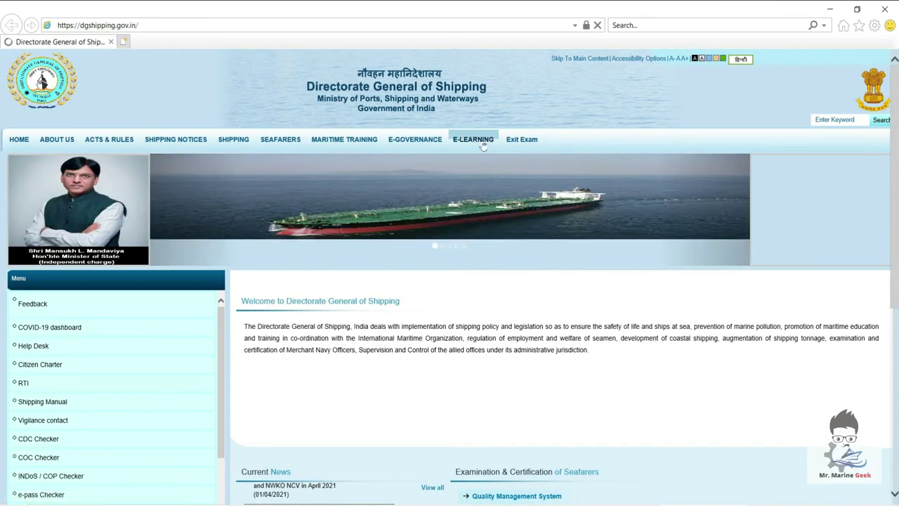
mouse_move(417, 143)
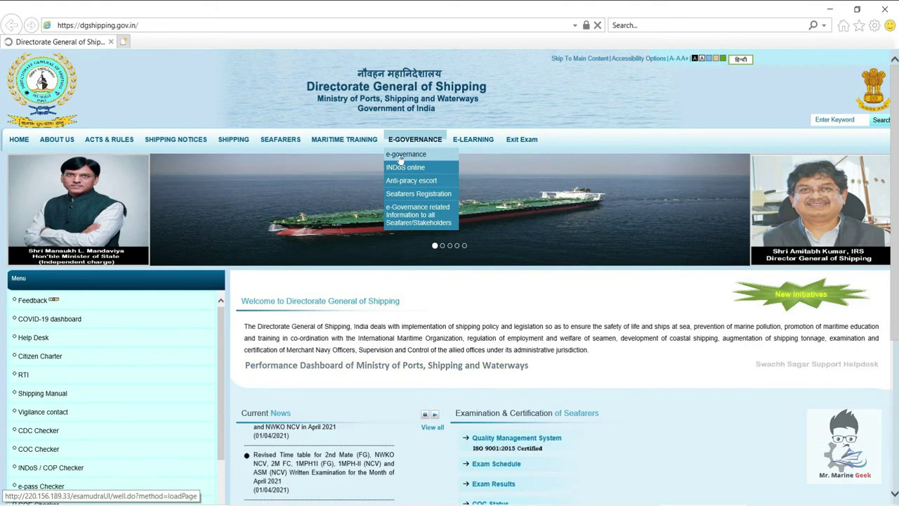
left_click(405, 155)
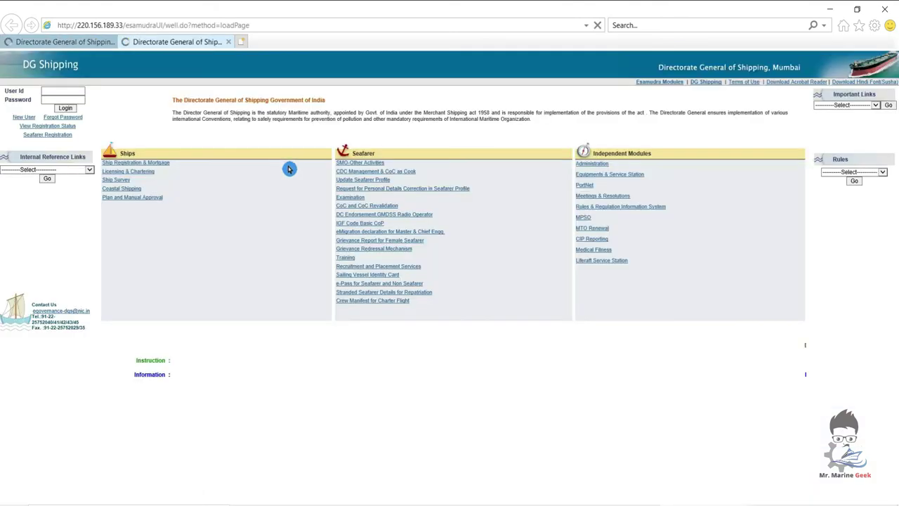
Log in to the portal with the user ID and password and open the Examination module under Seafarer
key("Caps_Lock")
key("Return")
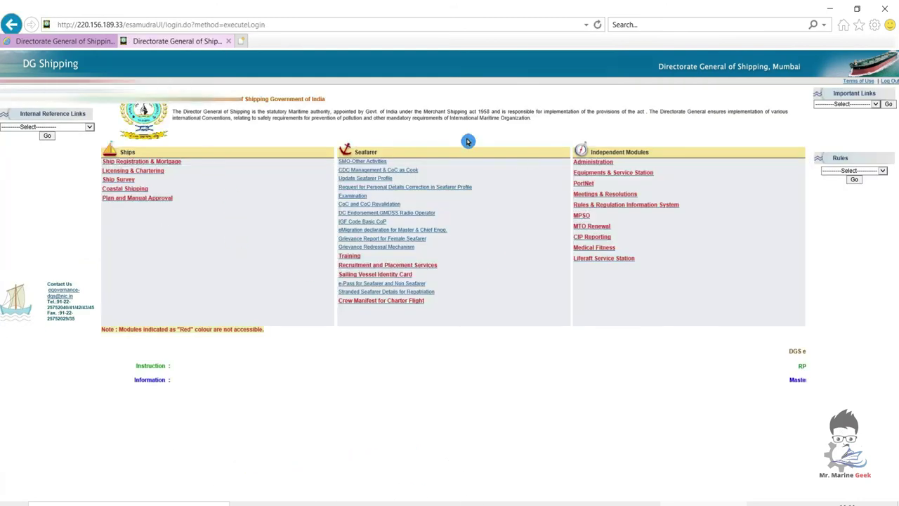
left_click(353, 195)
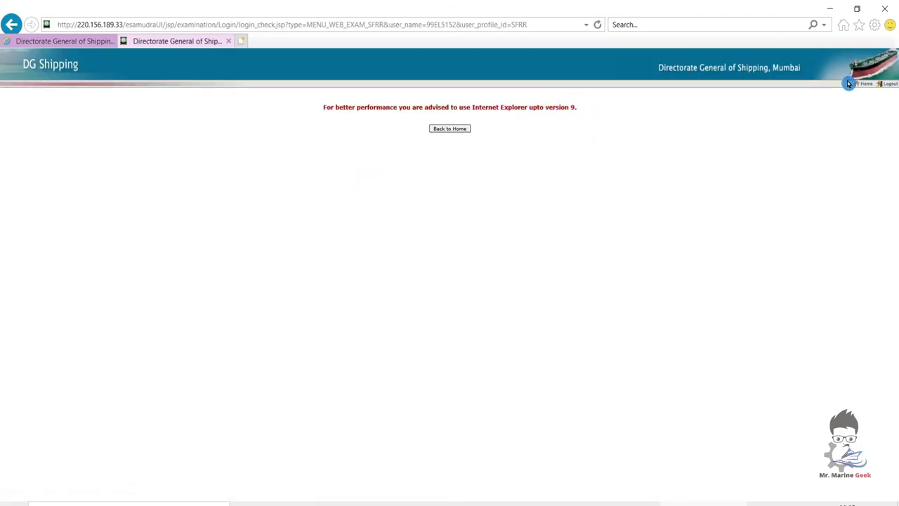
In the F12 Developer Tools' Emulation settings, set the document mode to 9 and the user agent string to Internet Explorer 9
left_click(874, 24)
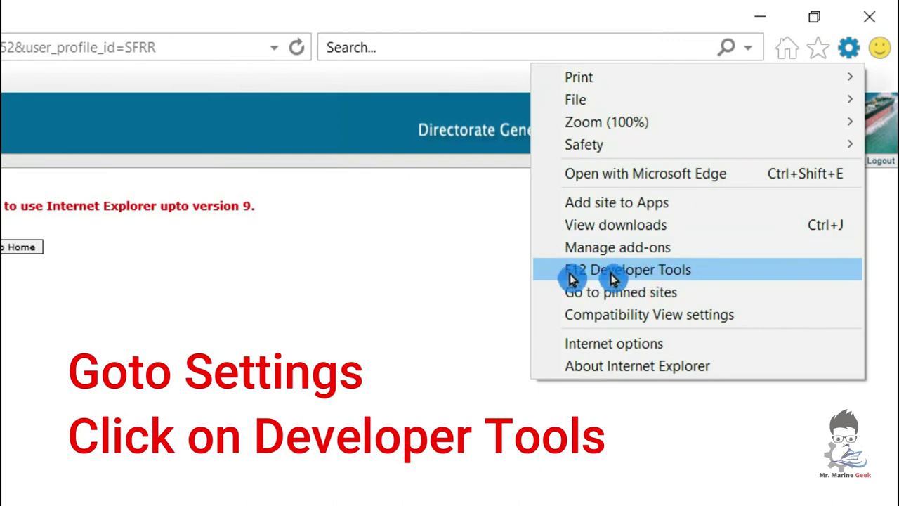
left_click(634, 273)
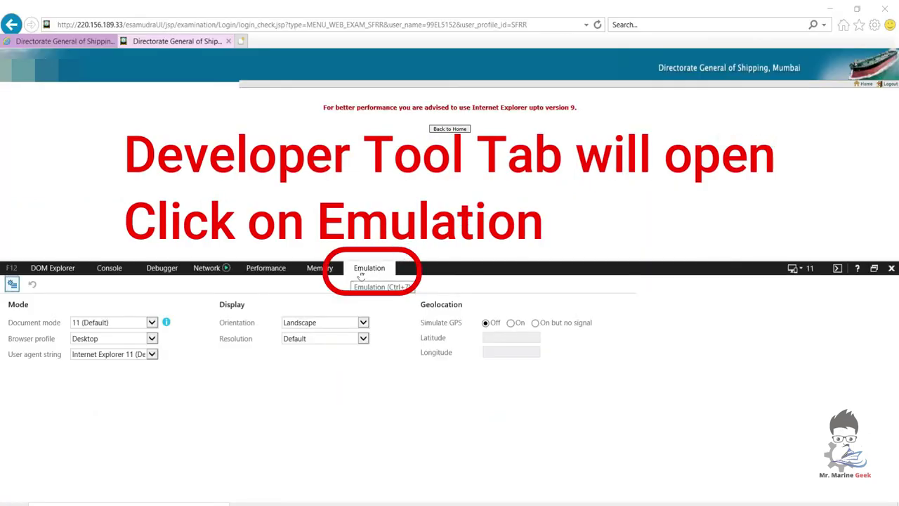
left_click(373, 254)
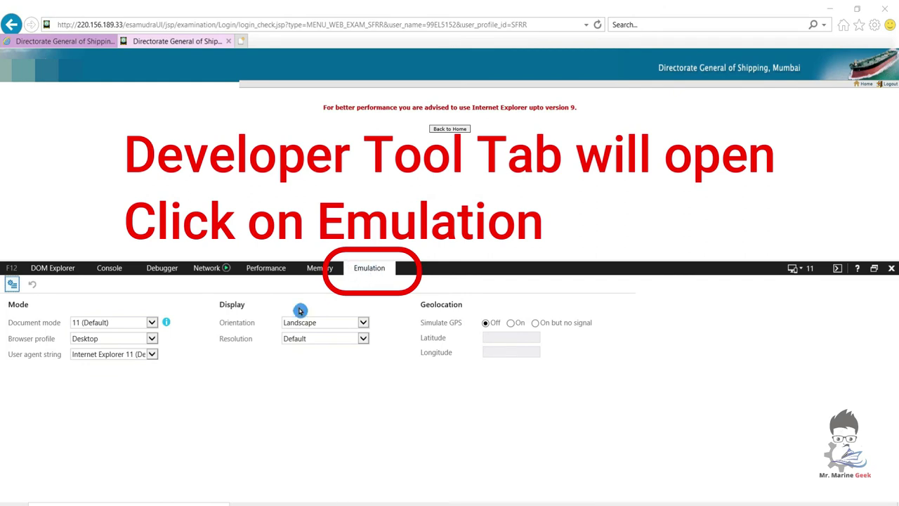
left_click(122, 326)
left_click(105, 365)
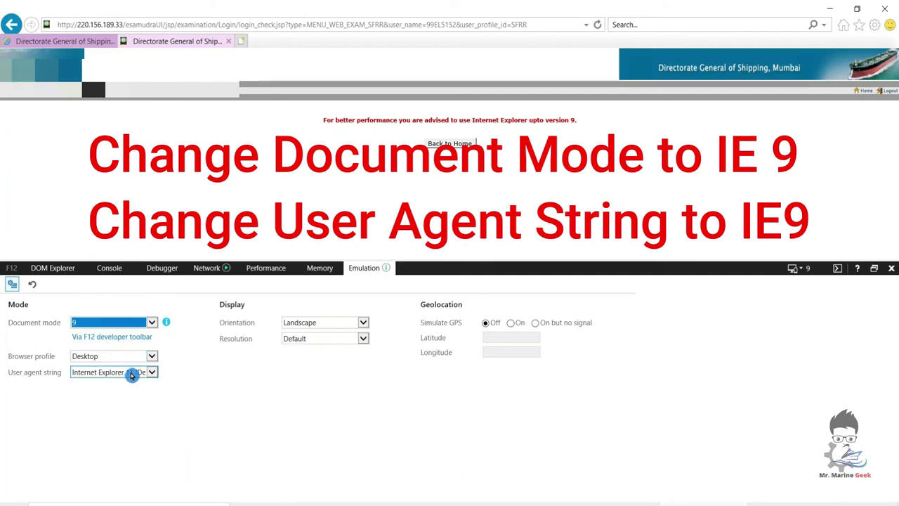
left_click(131, 372)
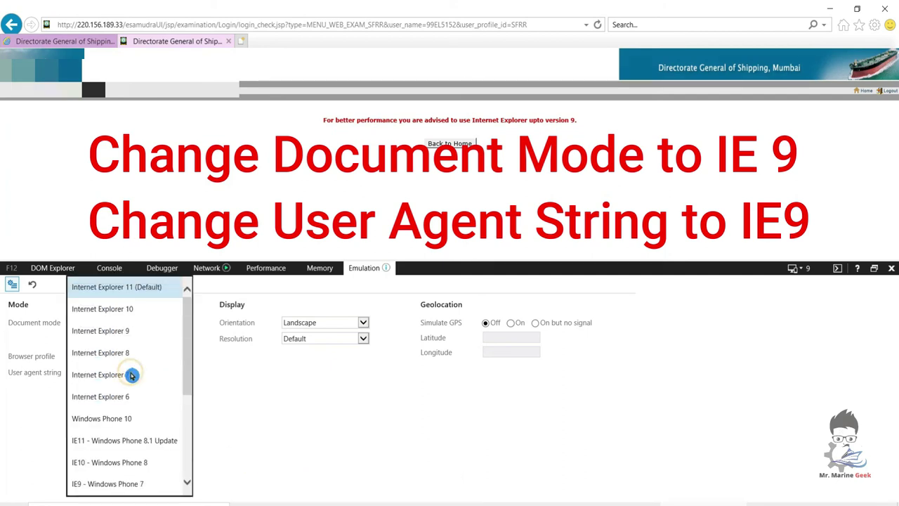
left_click(133, 330)
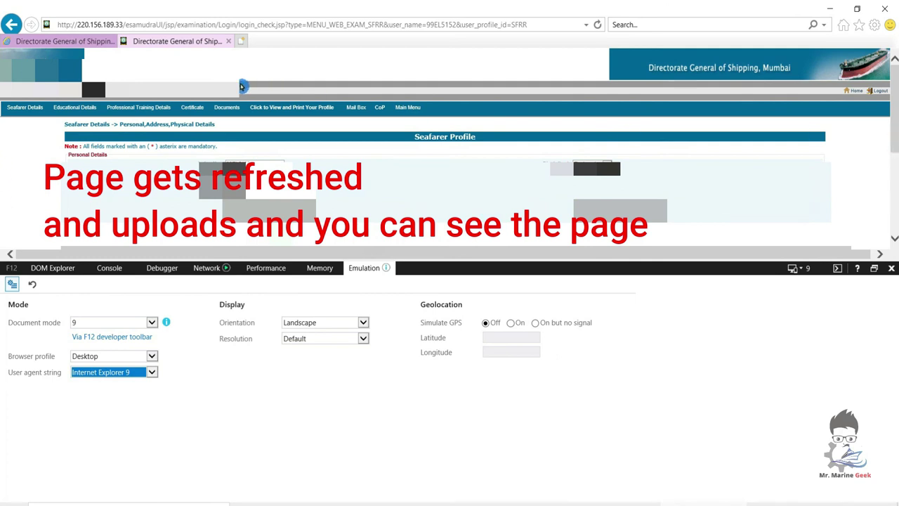
Return to the portal's main menu and open CoC and CoC Revalidation with the developer tools pane shrunk out of the way
left_click(408, 107)
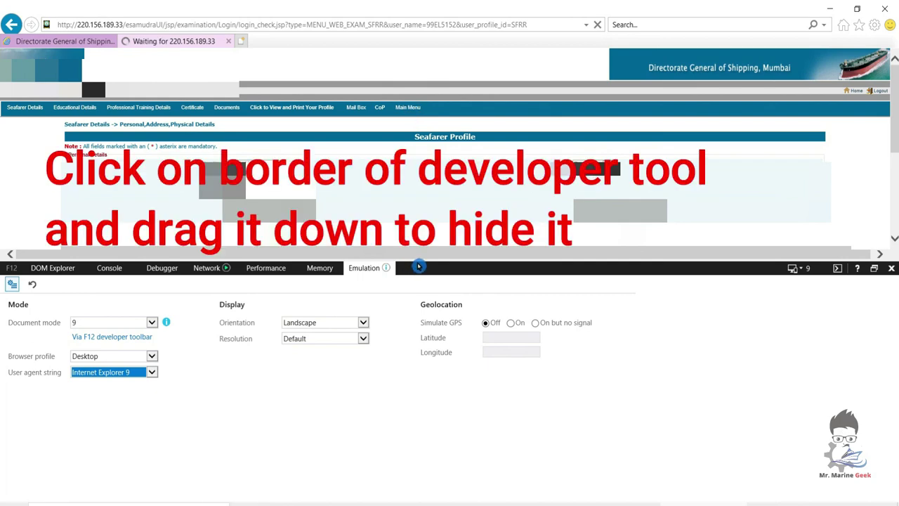
left_click_drag(415, 261, 410, 489)
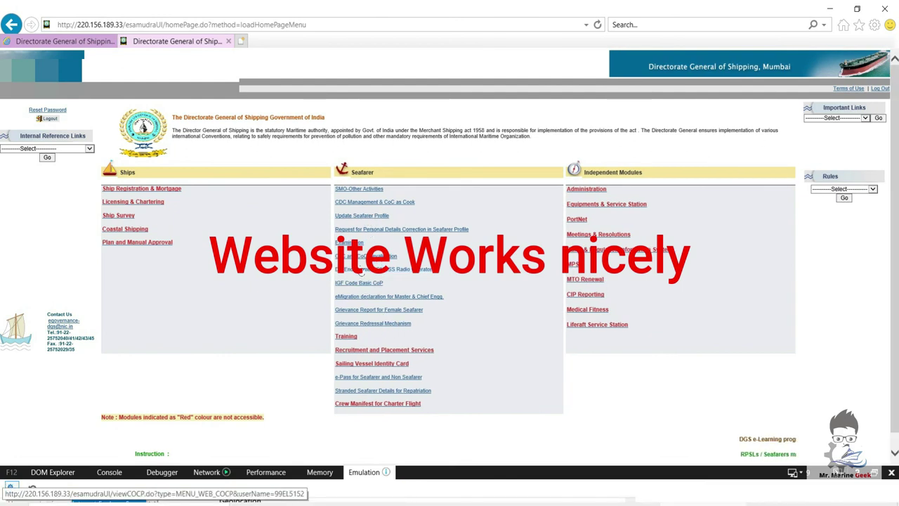
left_click(360, 257)
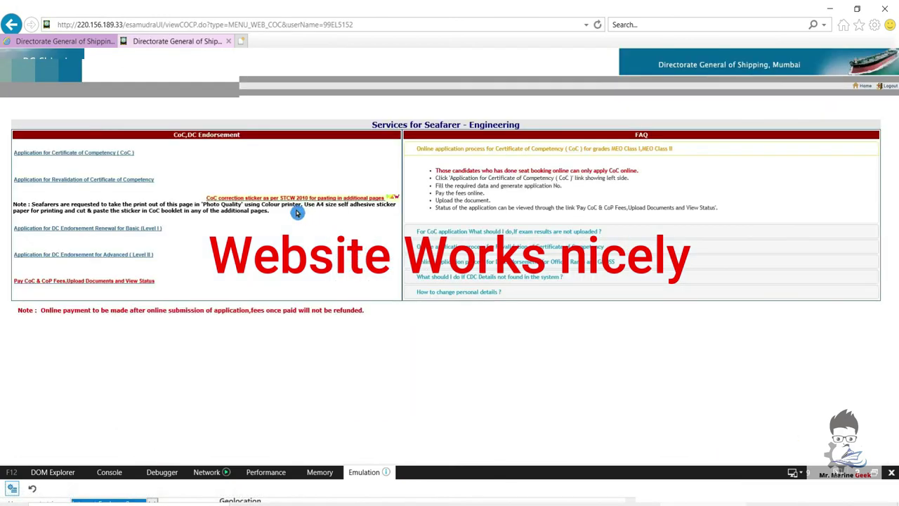